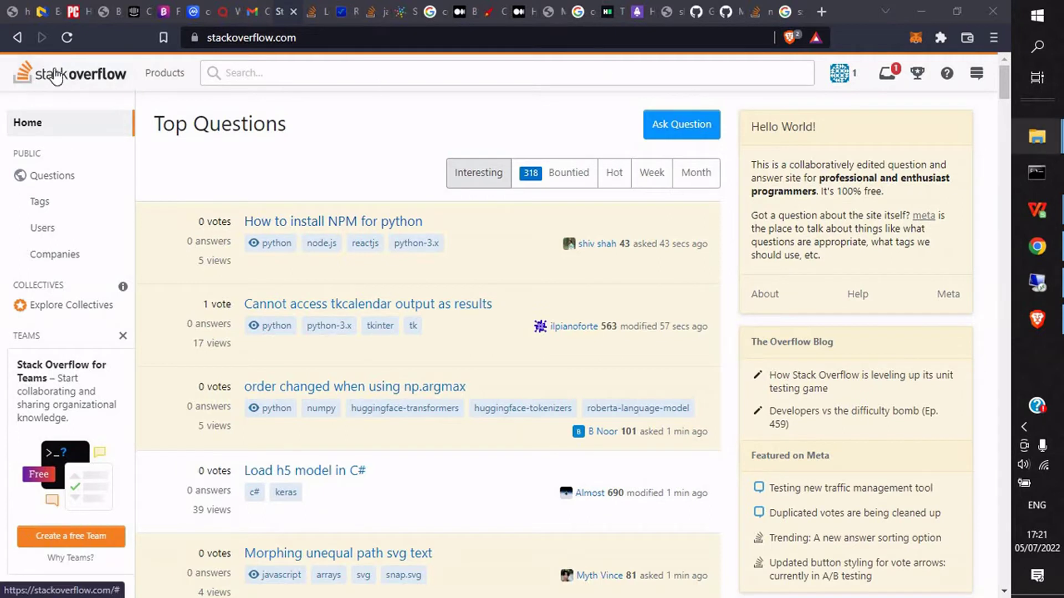
# Step: Reload the Stack Overflow home page from the logo to refresh the Top Questions list
pyautogui.click(91, 82)
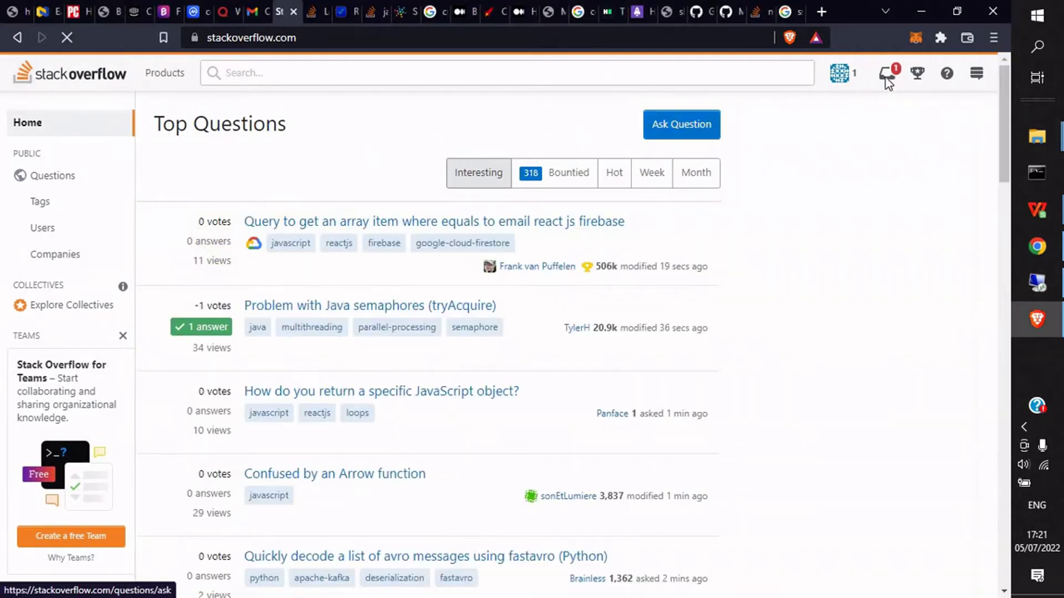
# Step: Open the signed-in account's profile page and highlight its name heading text
pyautogui.click(842, 81)
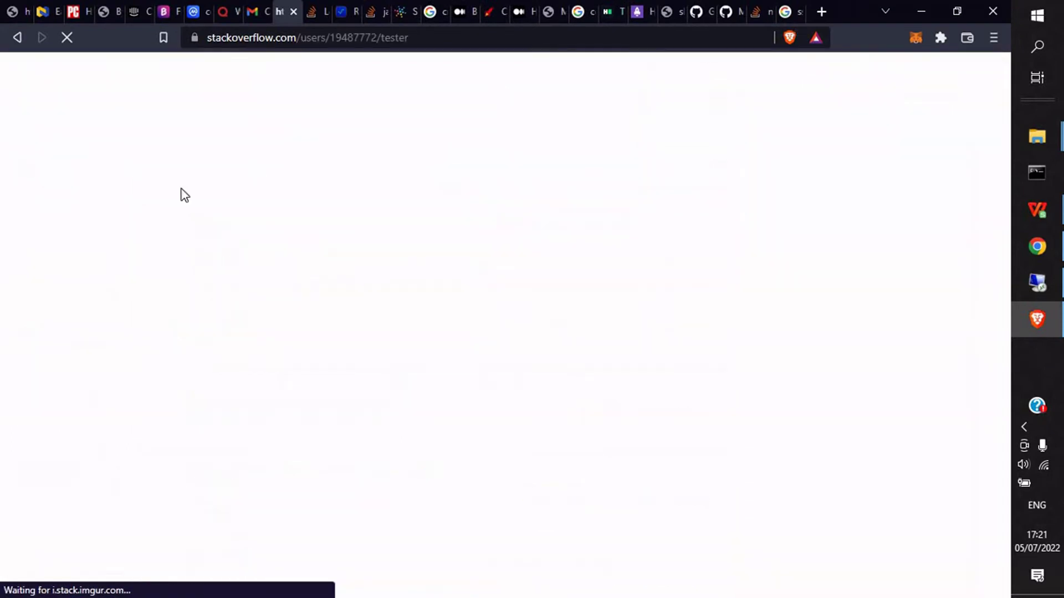
pyautogui.moveTo(273, 145); pyautogui.dragTo(429, 148)
pyautogui.click(283, 147)
pyautogui.moveTo(269, 145); pyautogui.dragTo(385, 143)
pyautogui.moveTo(269, 145); pyautogui.dragTo(387, 143)
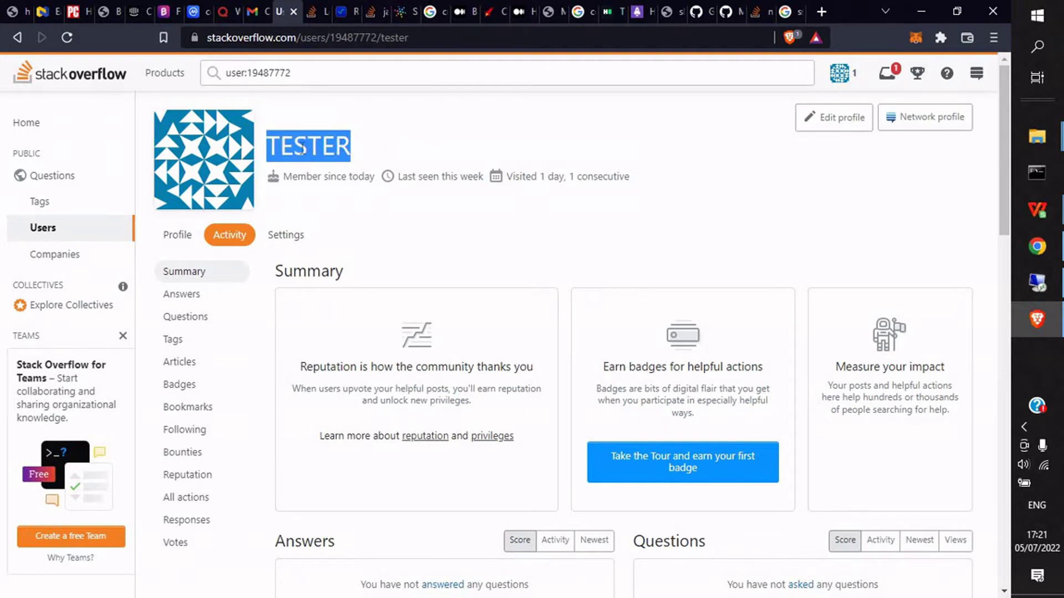
pyautogui.click(261, 145)
pyautogui.moveTo(267, 145); pyautogui.dragTo(378, 141)
pyautogui.click(267, 145)
pyautogui.moveTo(267, 145); pyautogui.dragTo(416, 142)
pyautogui.click(380, 146)
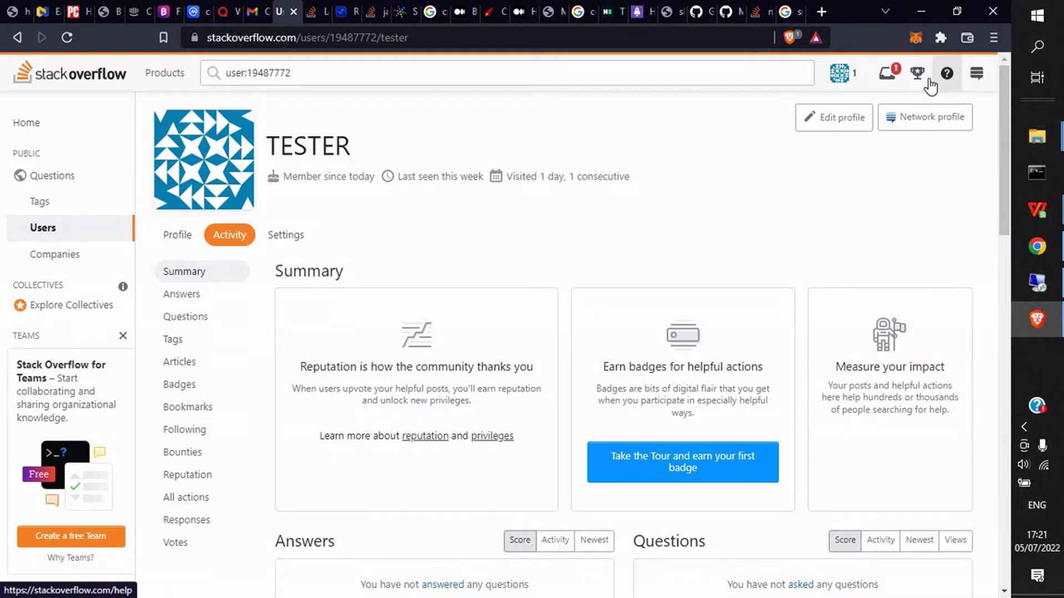
# Step: Reload the profile and scroll through its Activity summary and back to the top
pyautogui.click(845, 84)
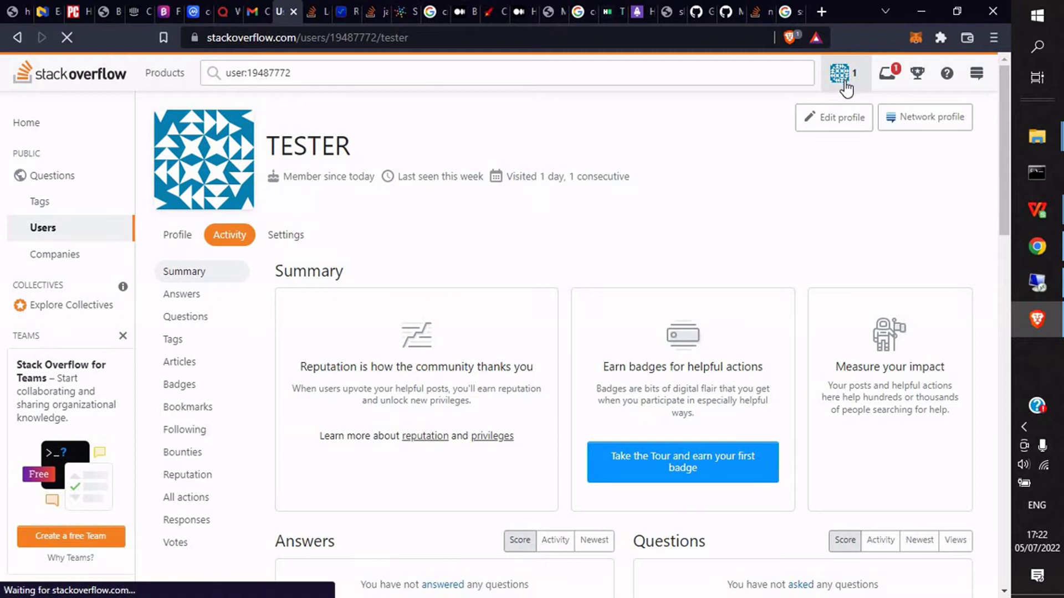
pyautogui.scroll(-5, 840, 237)
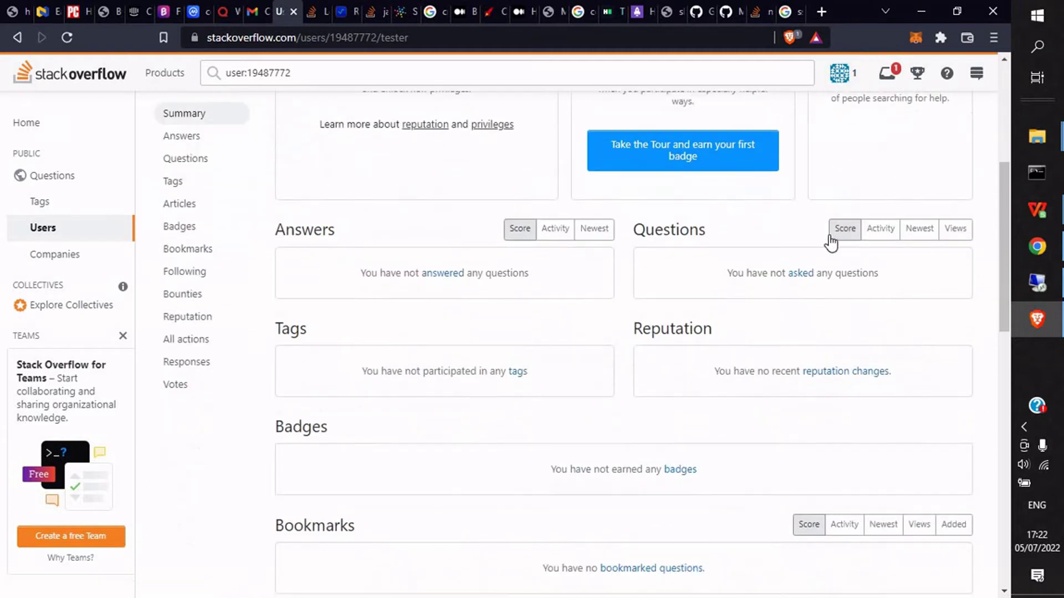
pyautogui.scroll(5, 731, 244)
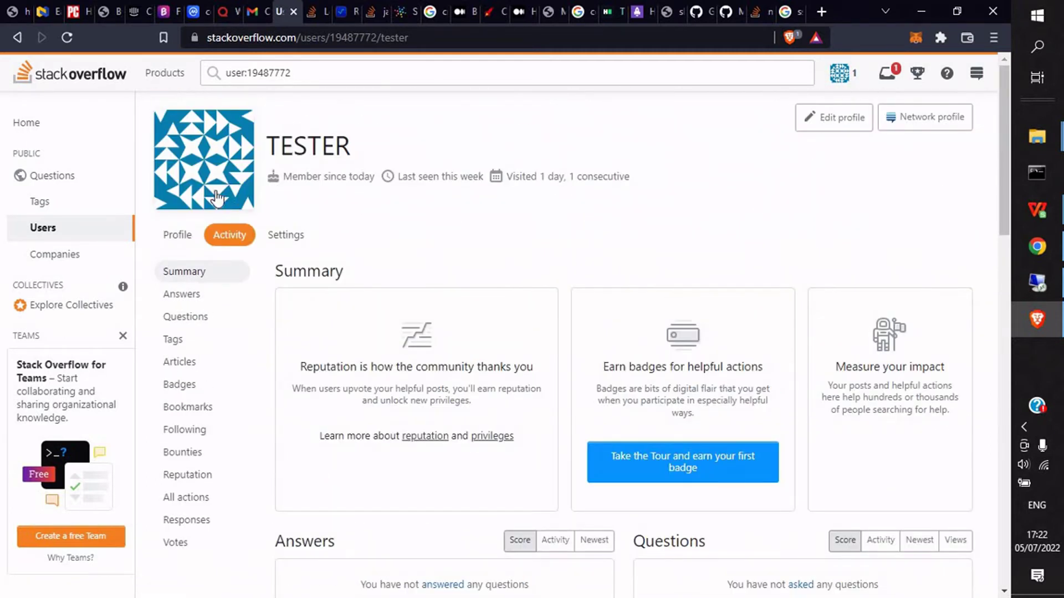
pyautogui.scroll(-3, 209, 438)
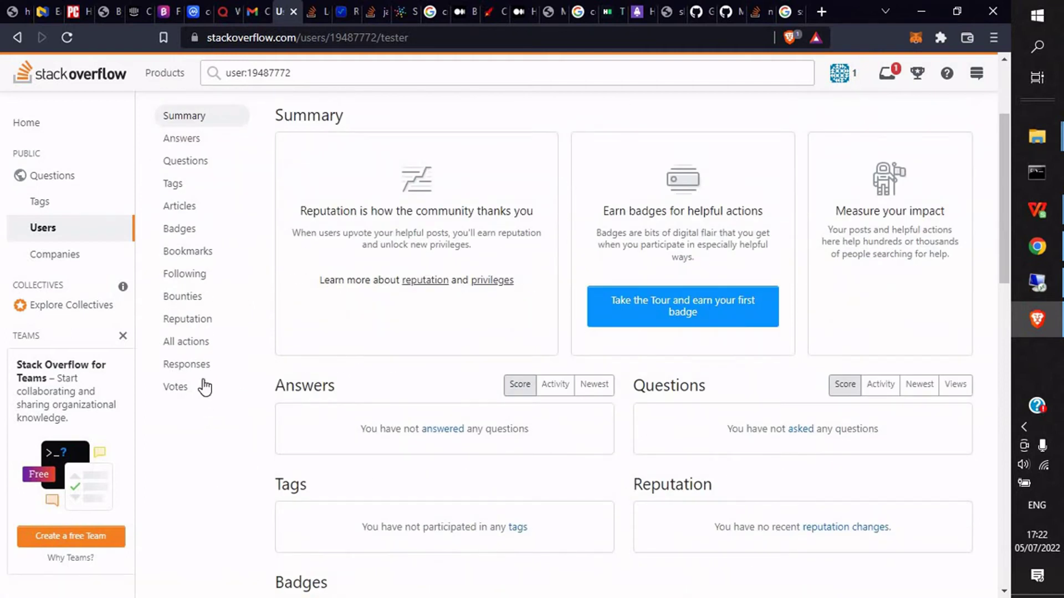
pyautogui.scroll(-1, 202, 404)
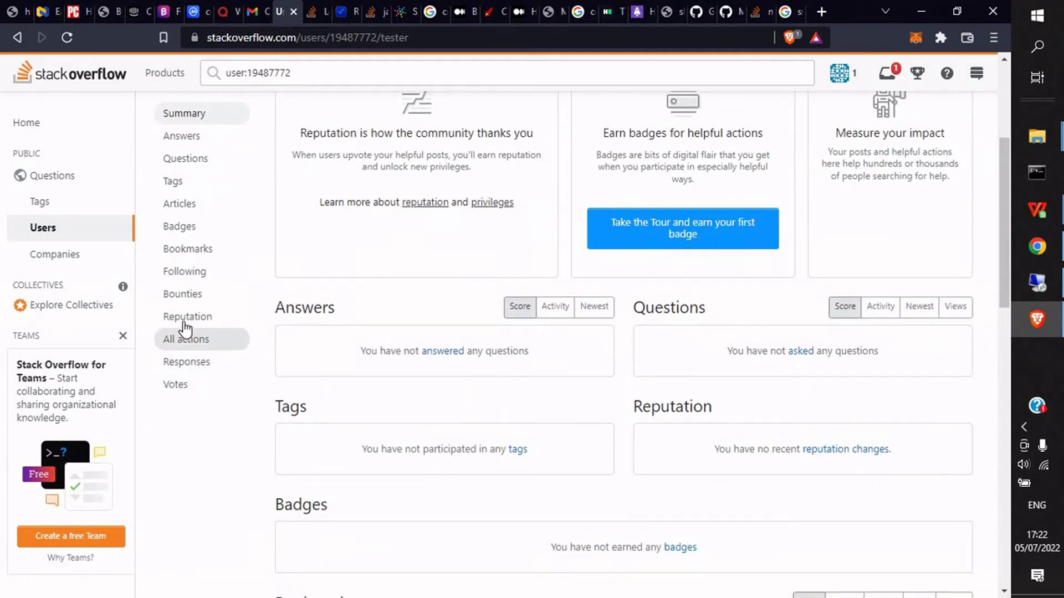
pyautogui.scroll(4, 182, 219)
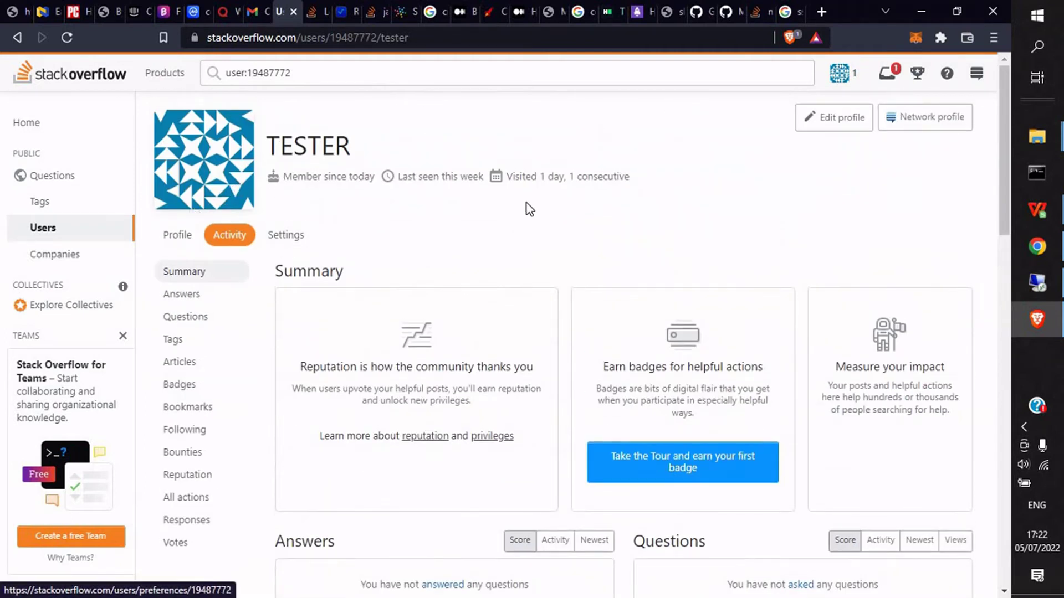
# Step: Log out through the community menu's log-out confirmation, then go to the Log in page
pyautogui.rightClick(846, 77)
pyautogui.press('Escape')
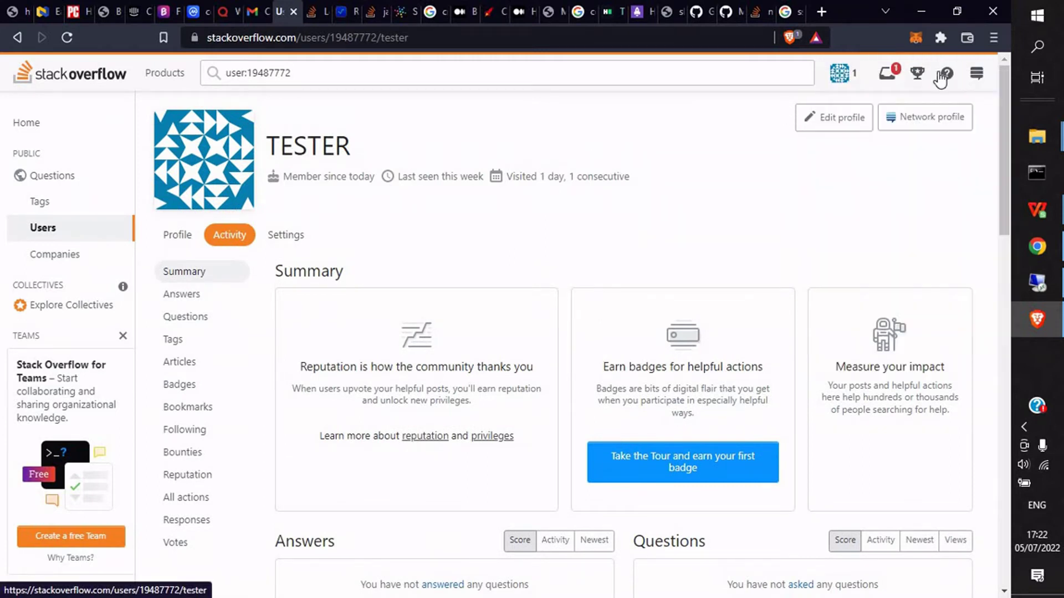
pyautogui.click(977, 73)
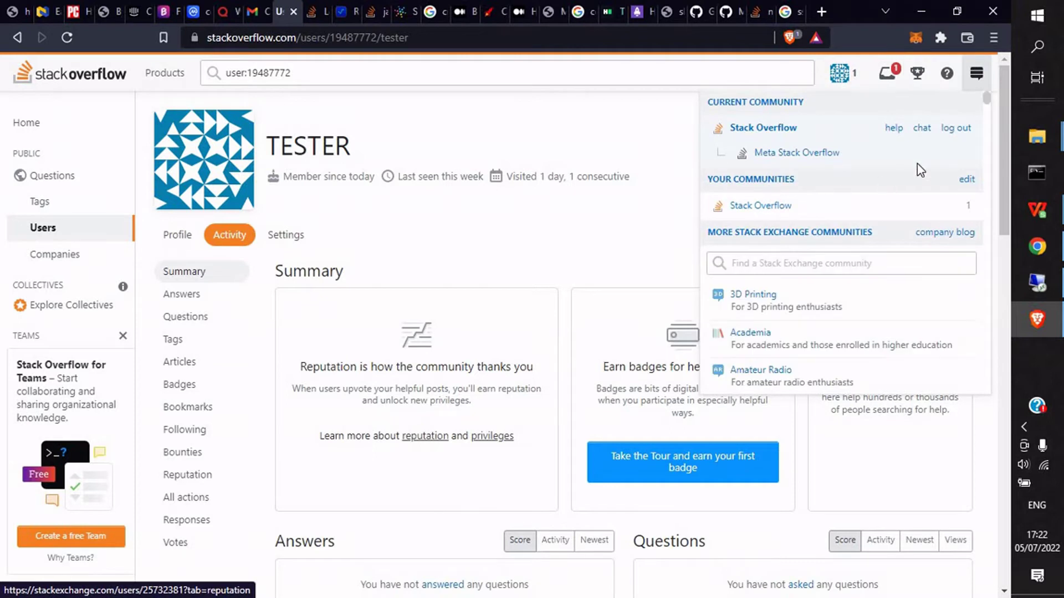
pyautogui.click(957, 129)
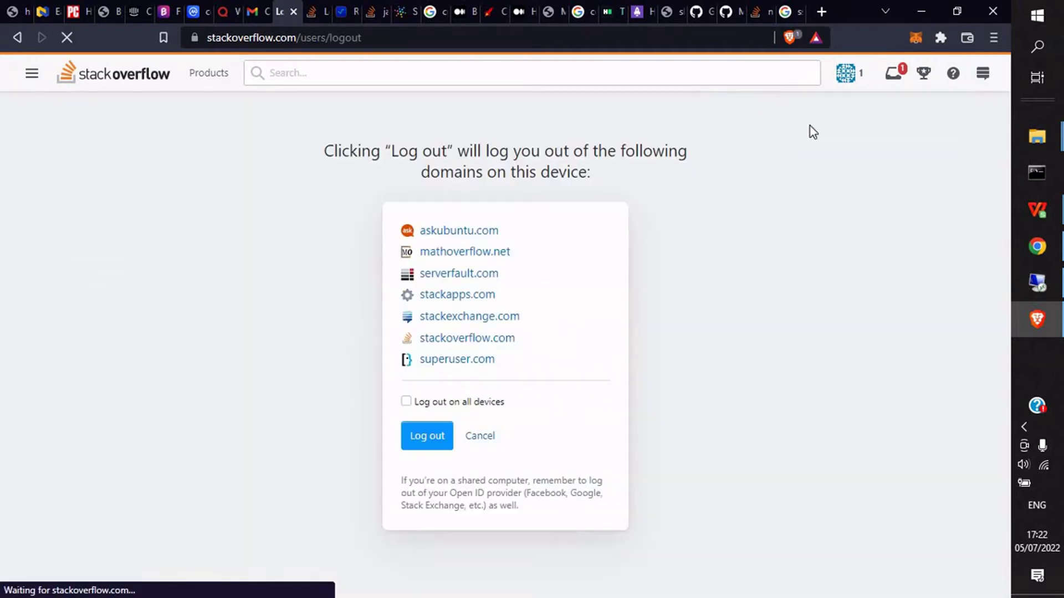
pyautogui.click(427, 437)
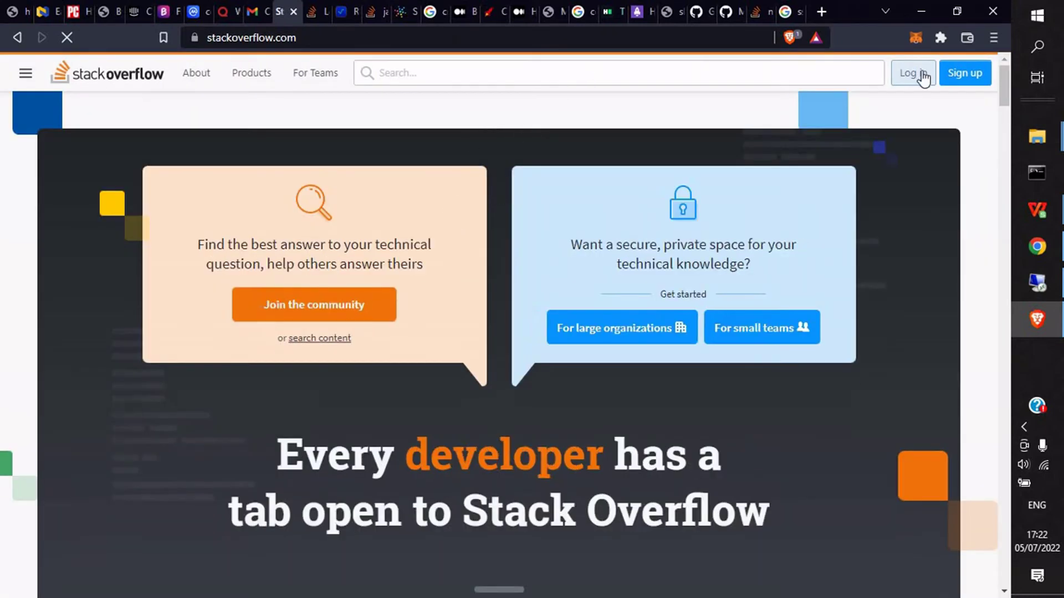
pyautogui.click(922, 74)
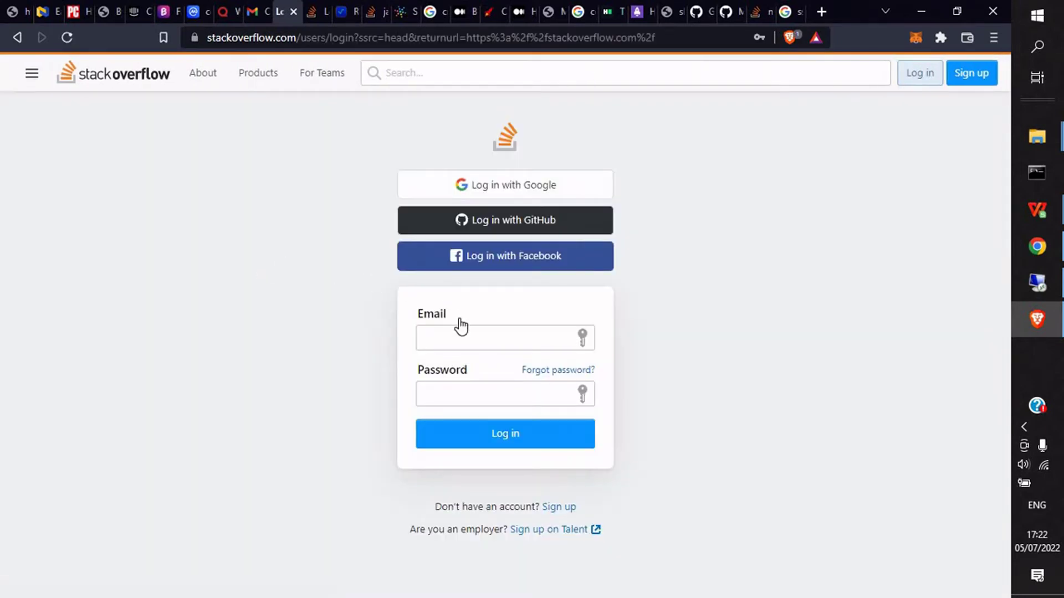
# Step: Autofill the email and masked password from the saved-login suggestion in the Email field
pyautogui.click(466, 342)
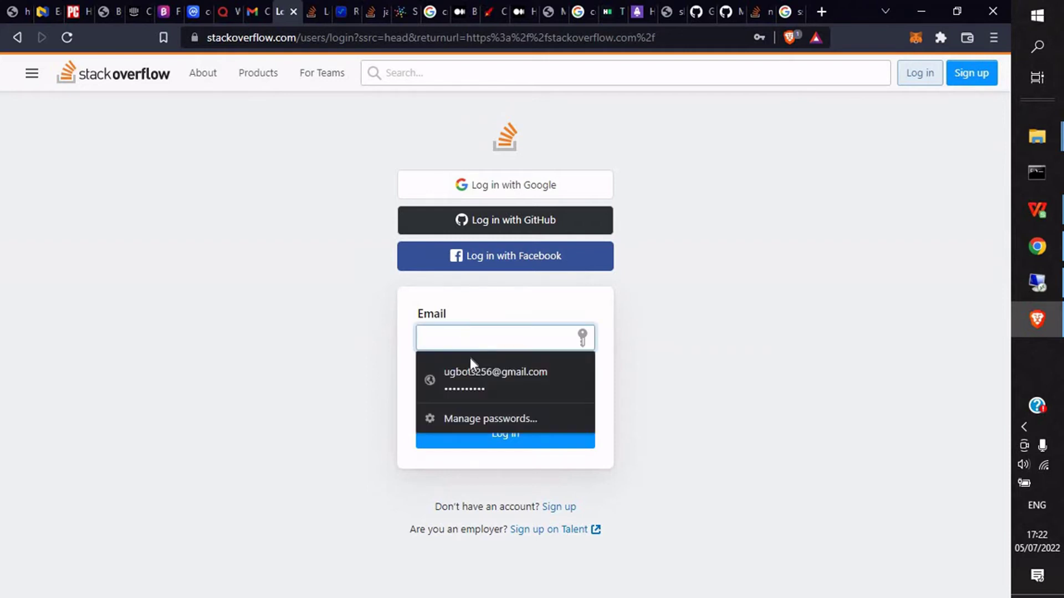
pyautogui.click(471, 374)
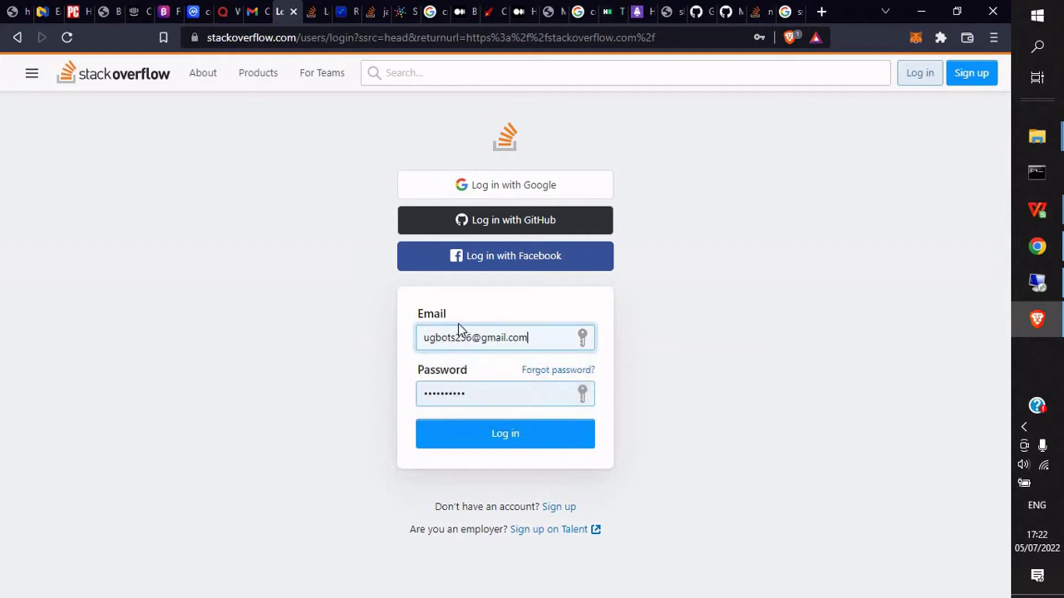
pyautogui.moveTo(530, 339); pyautogui.dragTo(422, 338)
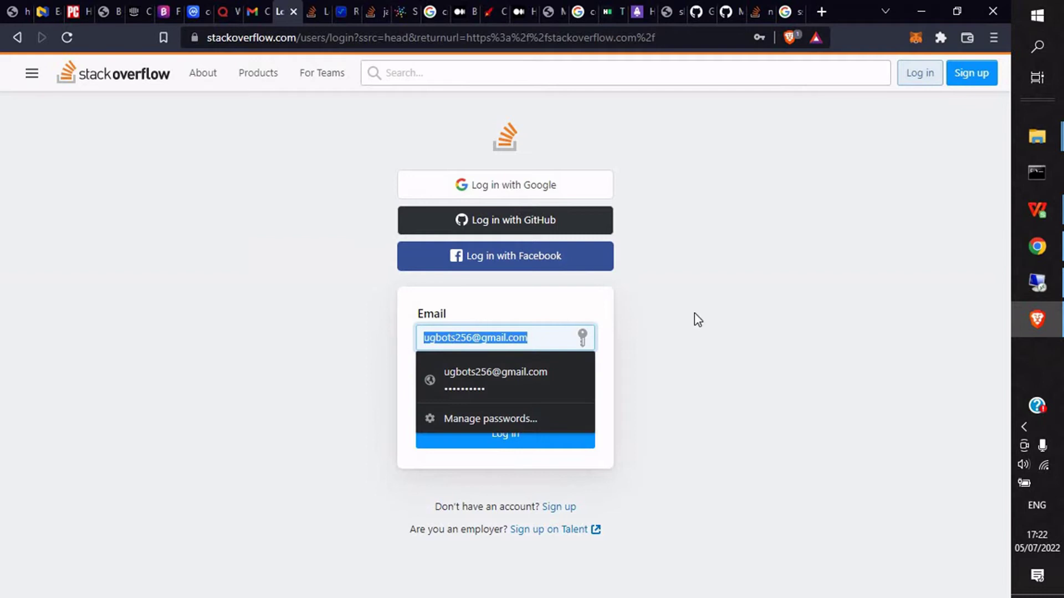
pyautogui.click(681, 313)
pyautogui.click(539, 336)
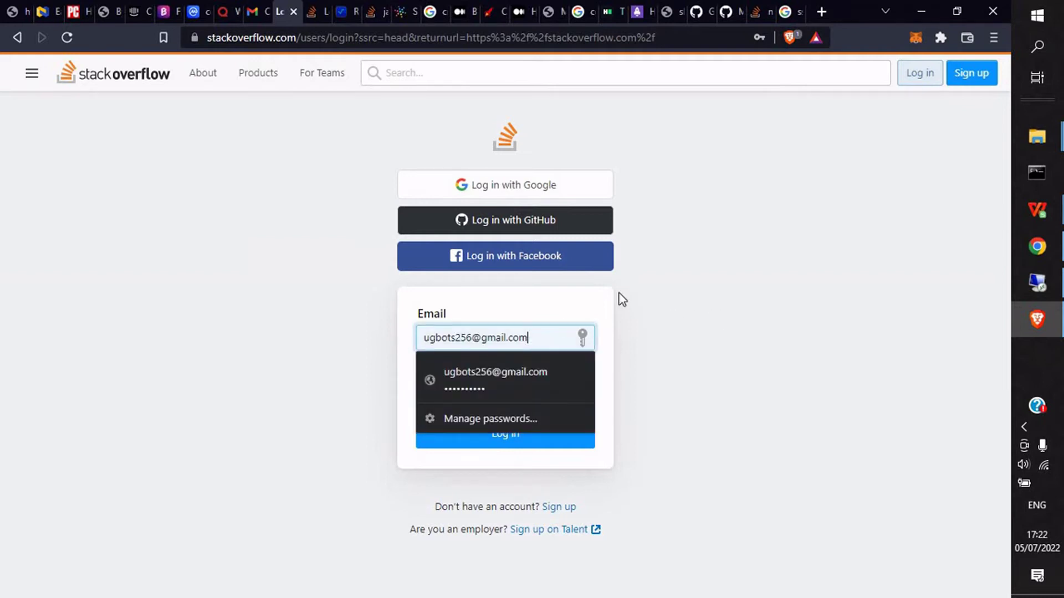
pyautogui.click(489, 391)
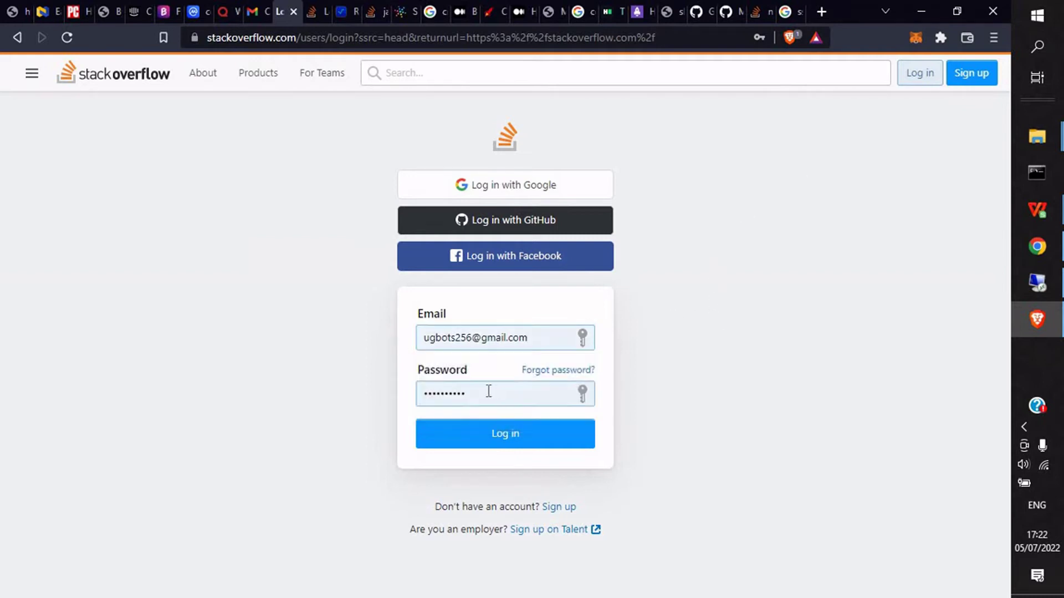
pyautogui.moveTo(469, 395); pyautogui.dragTo(383, 397)
pyautogui.click(476, 393)
pyautogui.click(750, 388)
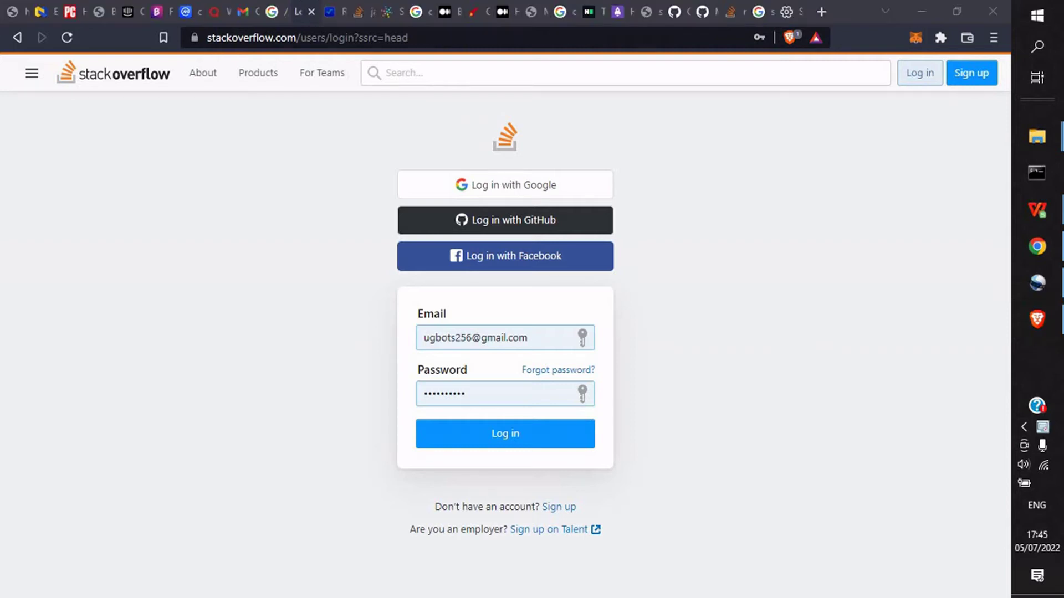
# Step: Open DevTools with Inspect on the login page and widen its panel beside the page
pyautogui.rightClick(697, 279)
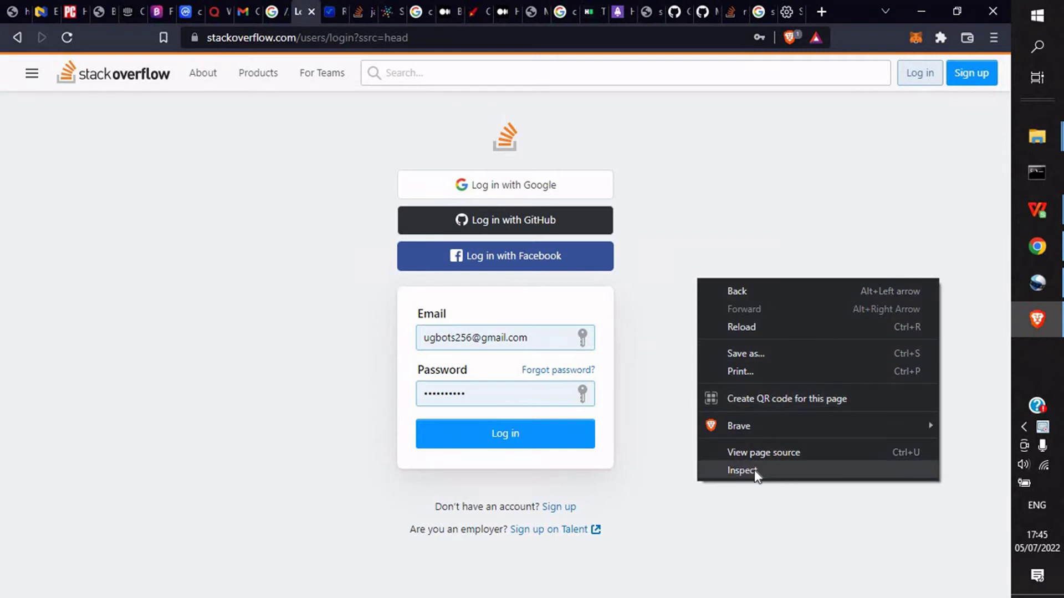
pyautogui.click(701, 241)
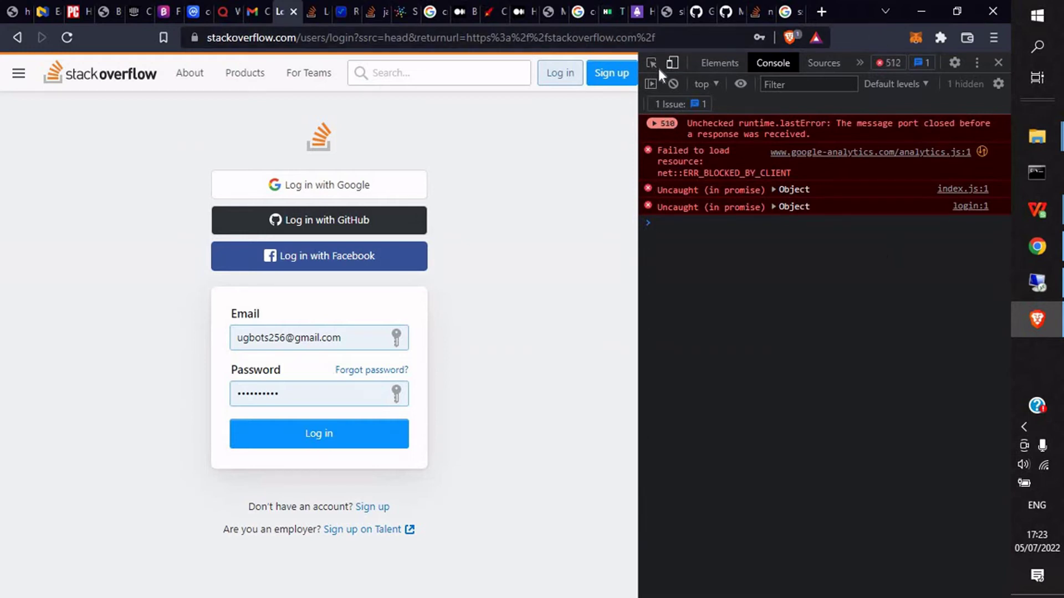
pyautogui.moveTo(535, 111); pyautogui.dragTo(527, 200)
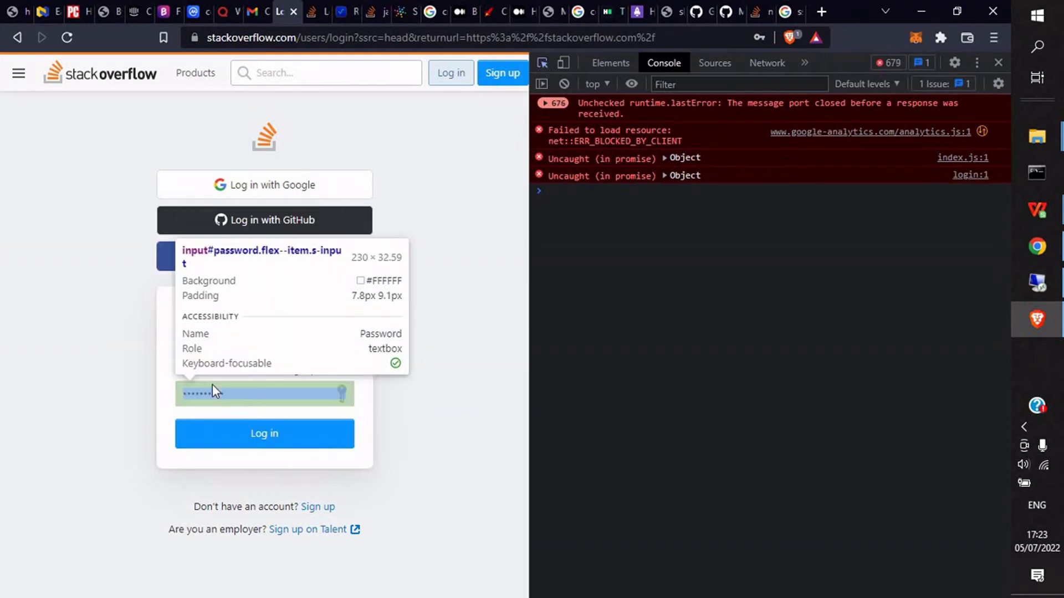
# Step: Use the element picker on the page to select the password input's <input> node in Elements
pyautogui.click(221, 369)
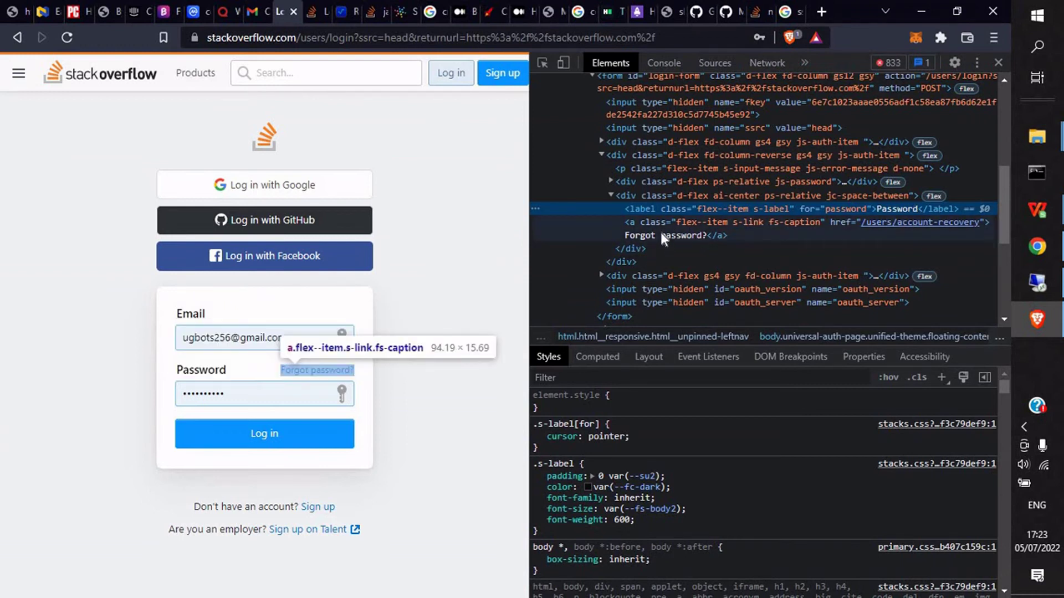
pyautogui.click(548, 65)
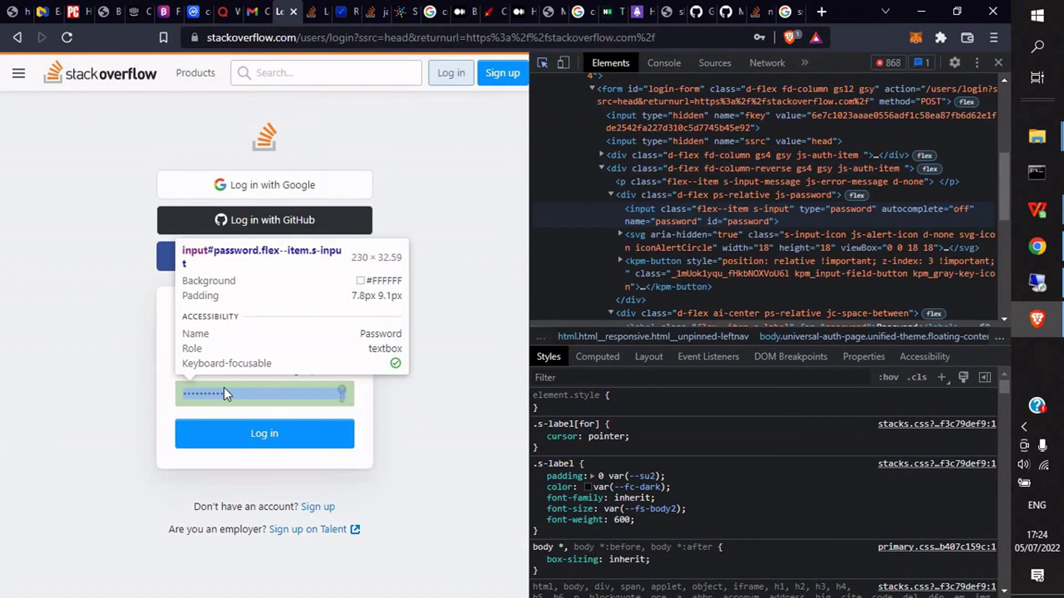
pyautogui.click(218, 394)
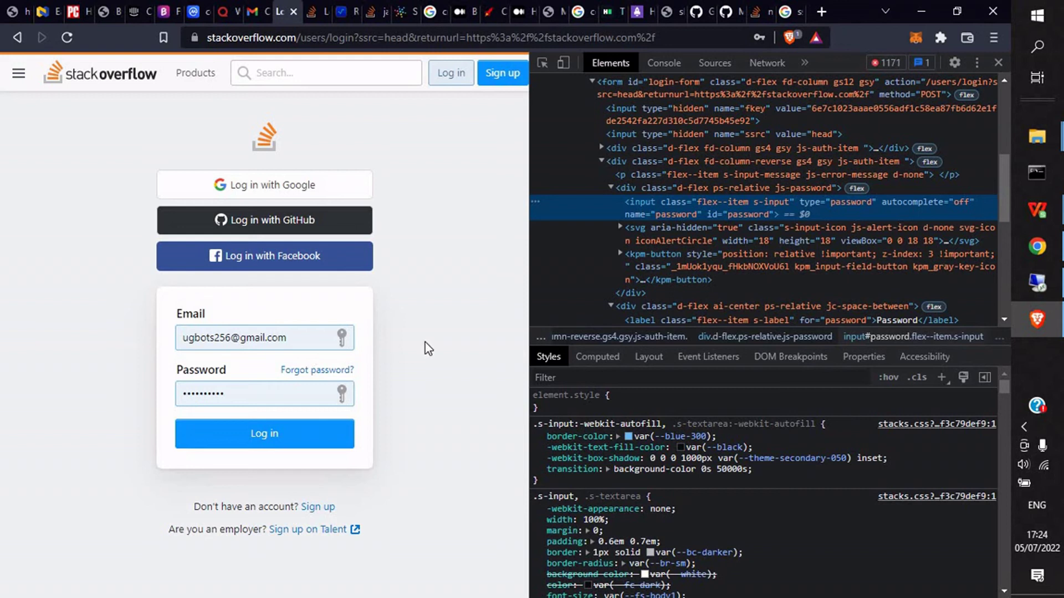
# Step: Change the password input's type attribute from "password" to "text"
pyautogui.doubleClick(856, 202)
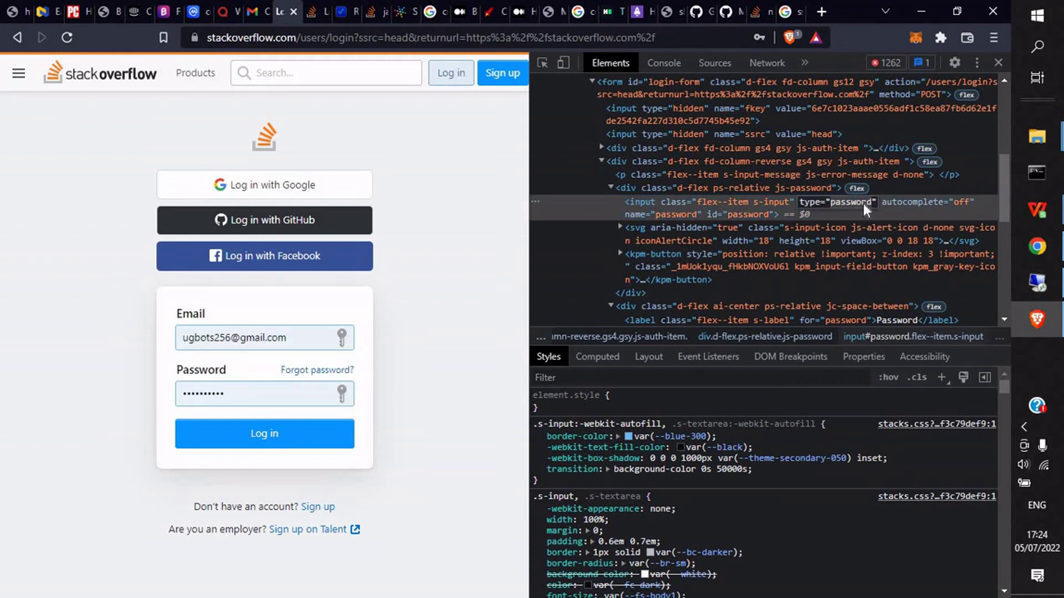
pyautogui.press('BackSpace')
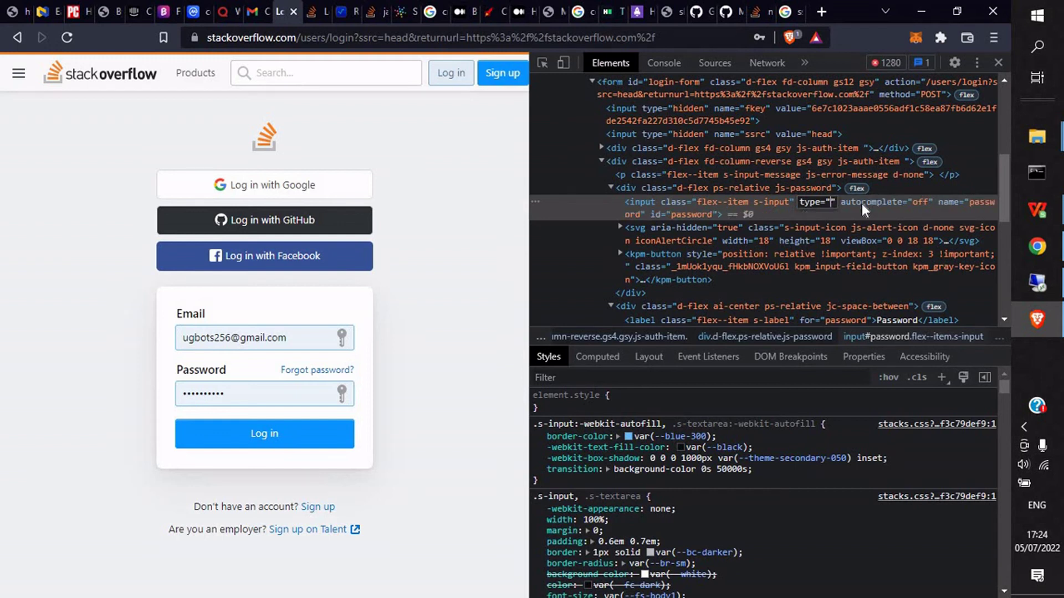
pyautogui.write('text')
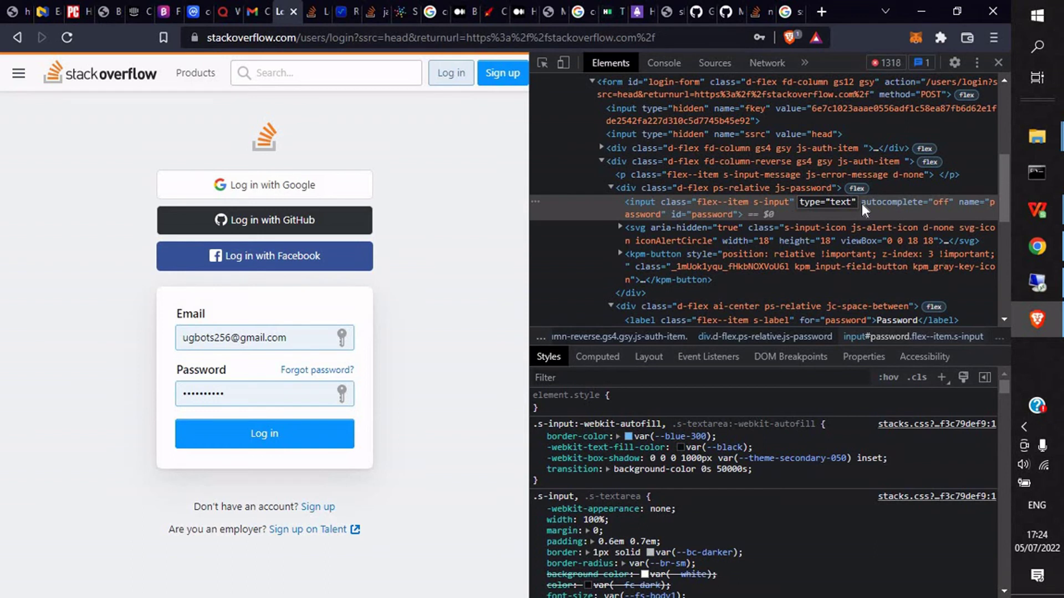
pyautogui.press('Return')
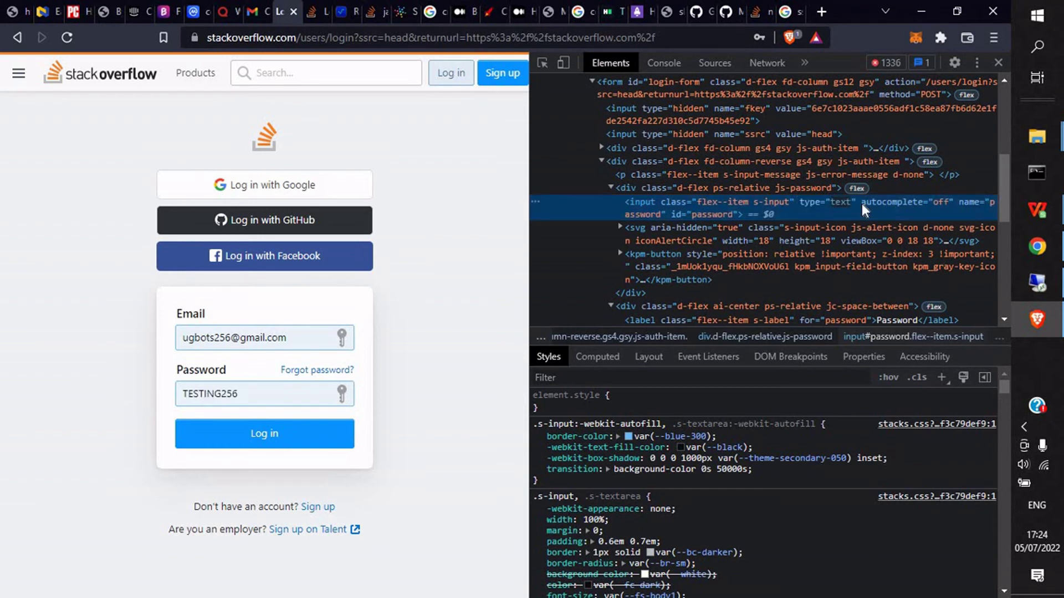
# Step: Select the now-visible plain-text password in the login field, then clear the selection
pyautogui.moveTo(241, 398); pyautogui.dragTo(150, 397)
pyautogui.moveTo(384, 380); pyautogui.dragTo(154, 397)
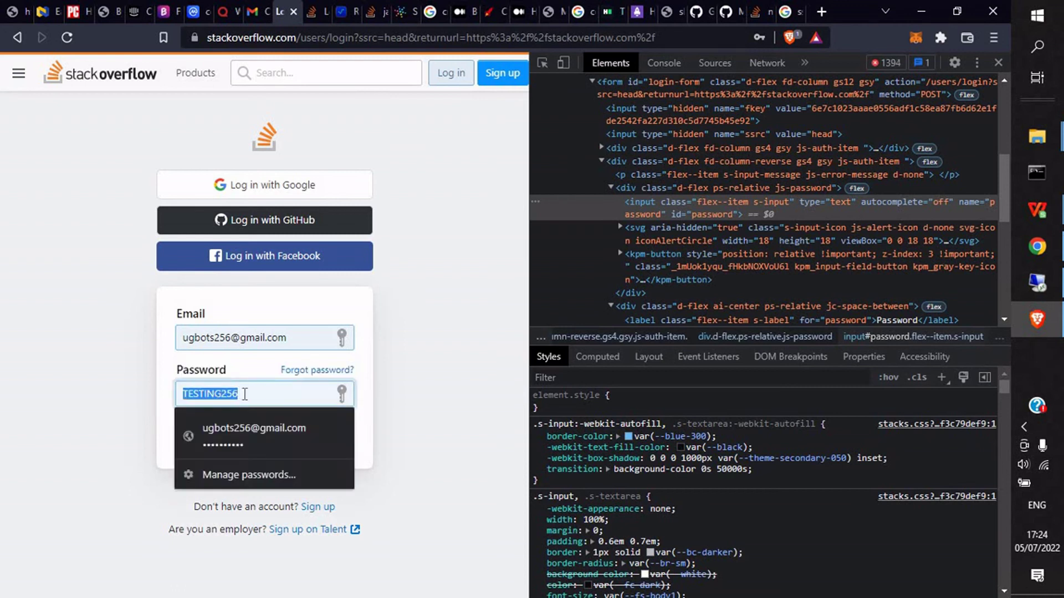
pyautogui.click(460, 329)
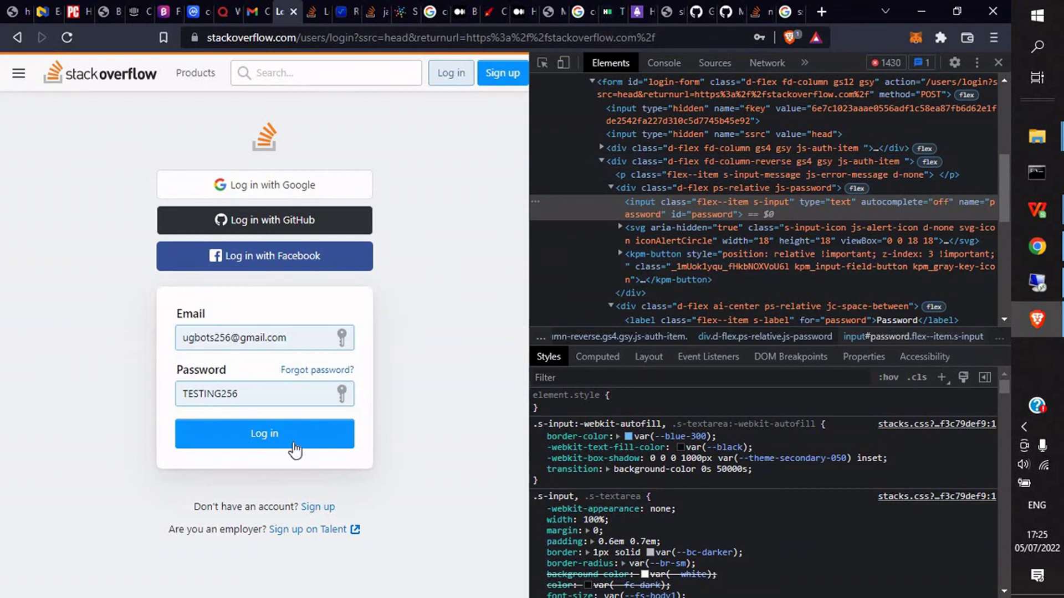
# Step: Search Google for "//brave:" from the address bar, then bring up Brave's main menu
pyautogui.click(418, 37)
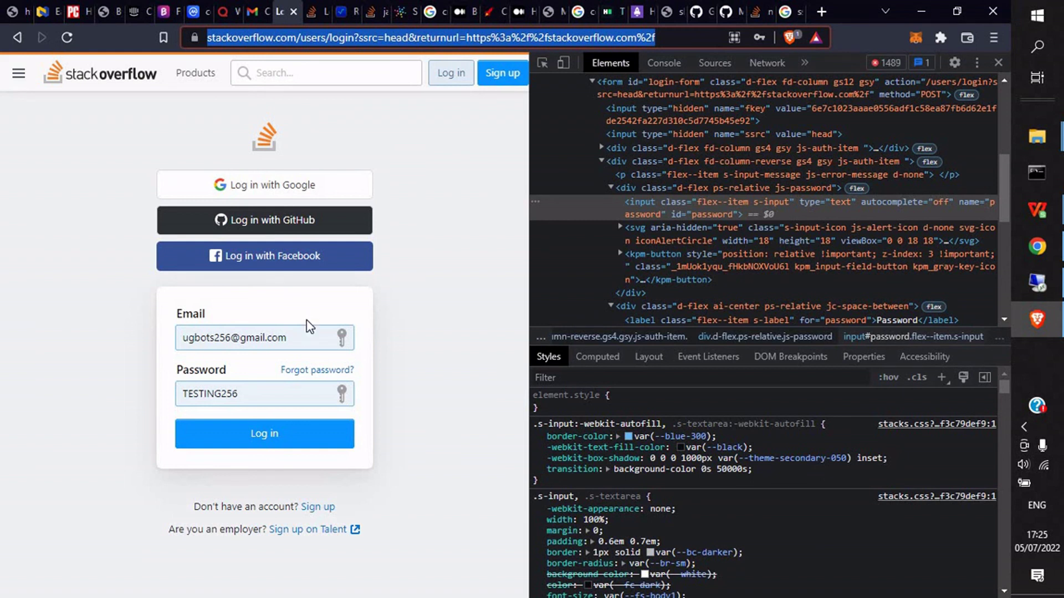
pyautogui.write('braa')
pyautogui.press('BackSpace')
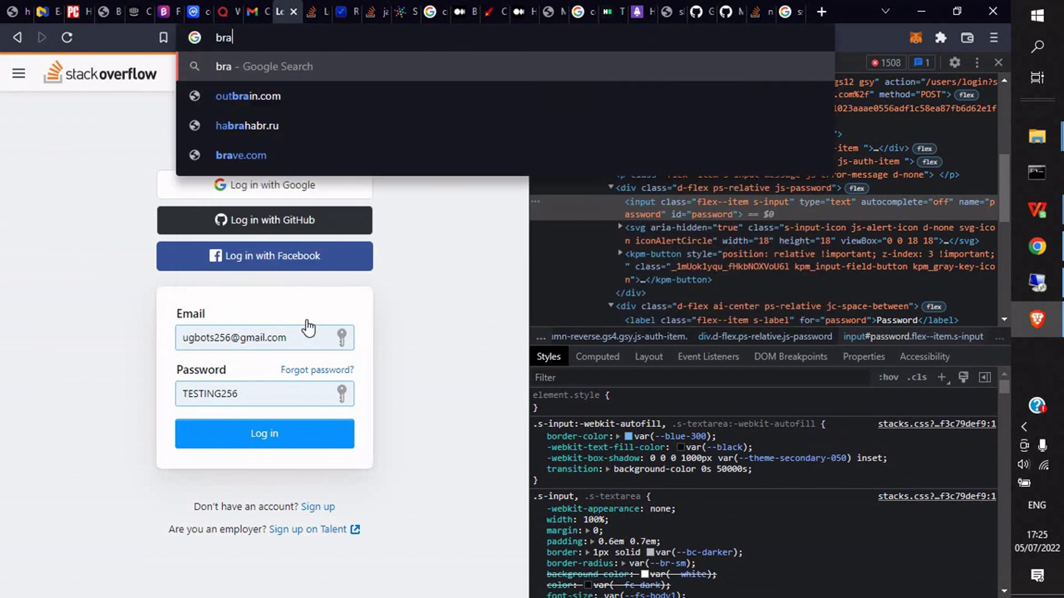
pyautogui.write('a')
pyautogui.press('BackSpace')
pyautogui.write('ve/')
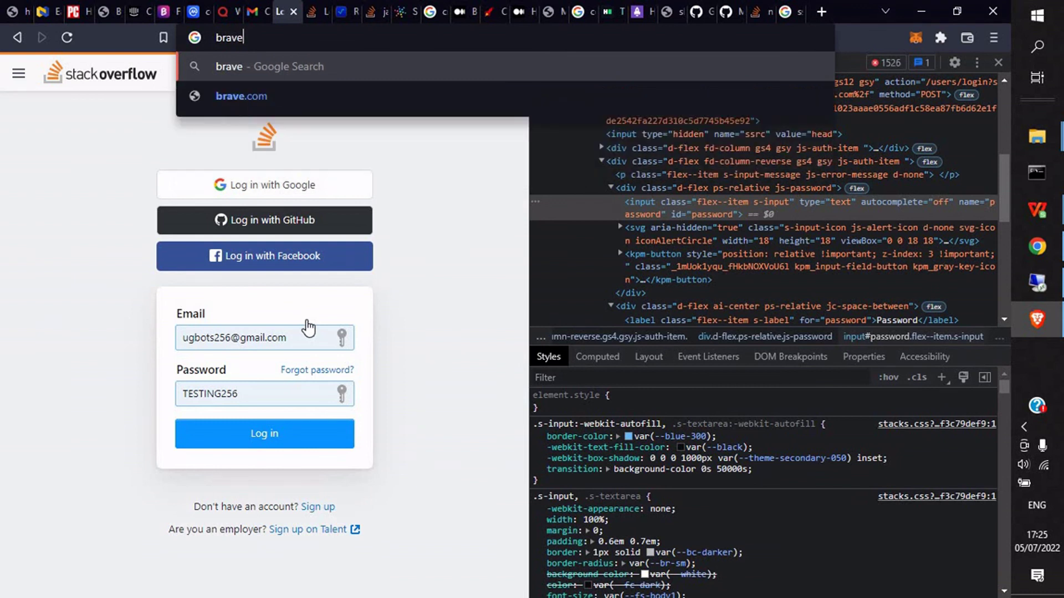
pyautogui.press('BackSpace')
pyautogui.press('BackSpace')
pyautogui.press('BackSpace')
pyautogui.press('BackSpace')
pyautogui.press('BackSpace')
pyautogui.press('BackSpace')
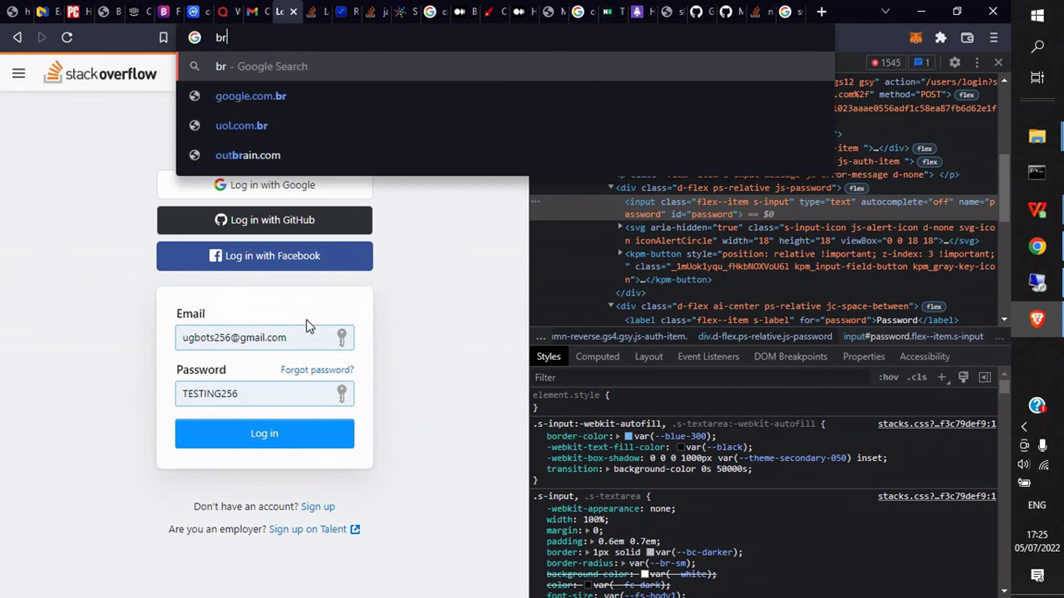
pyautogui.write('//bra')
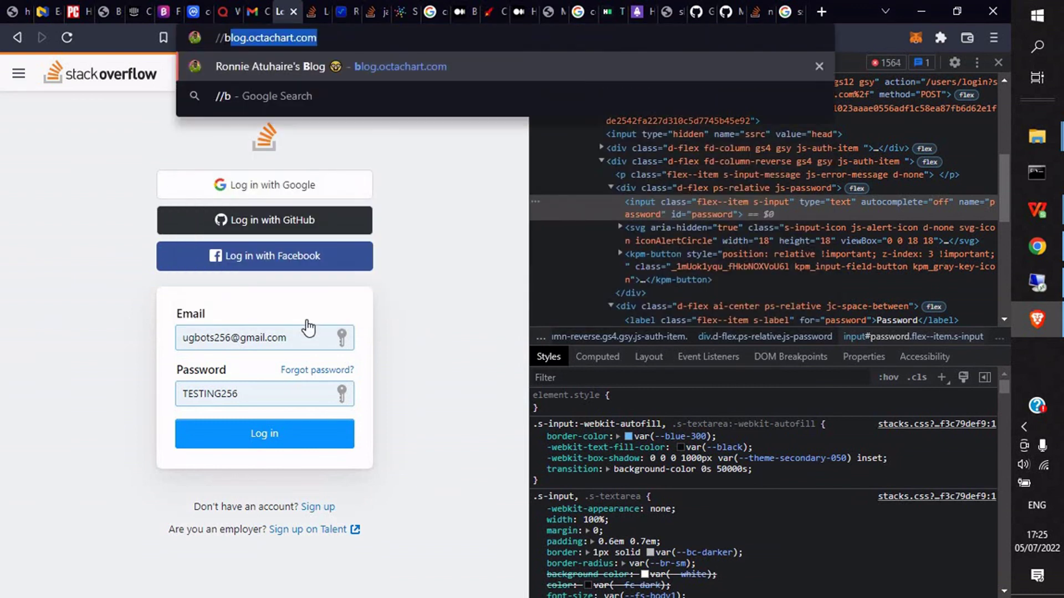
pyautogui.write('ve:')
pyautogui.press('Return')
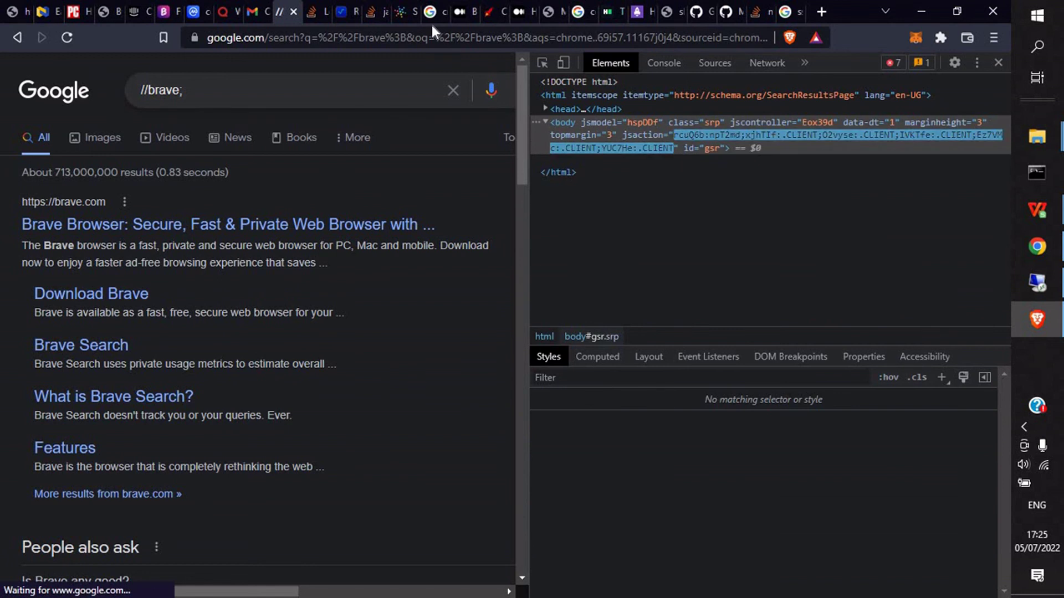
pyautogui.click(438, 37)
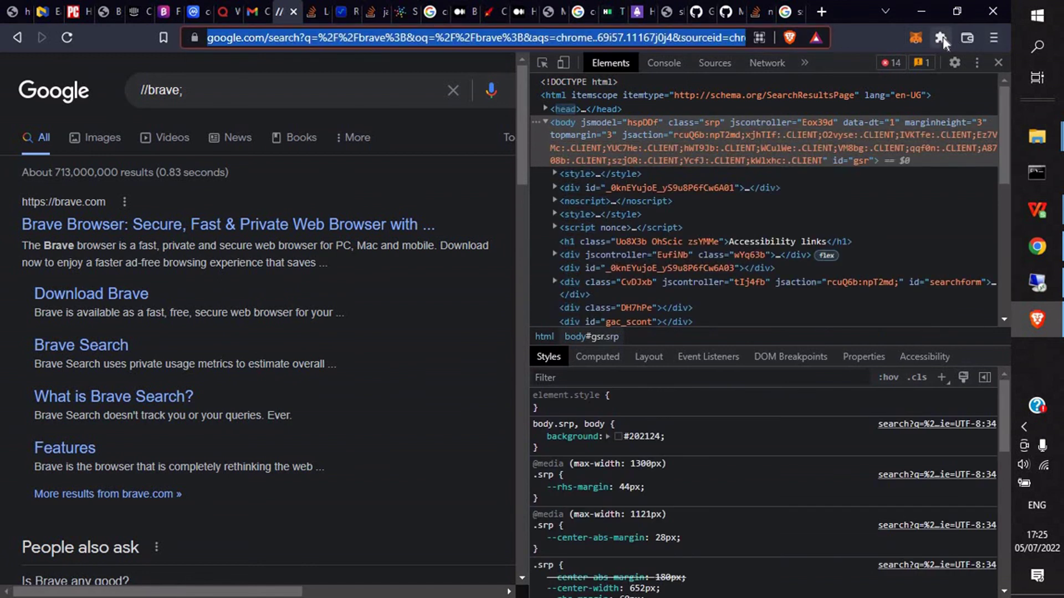
pyautogui.click(993, 37)
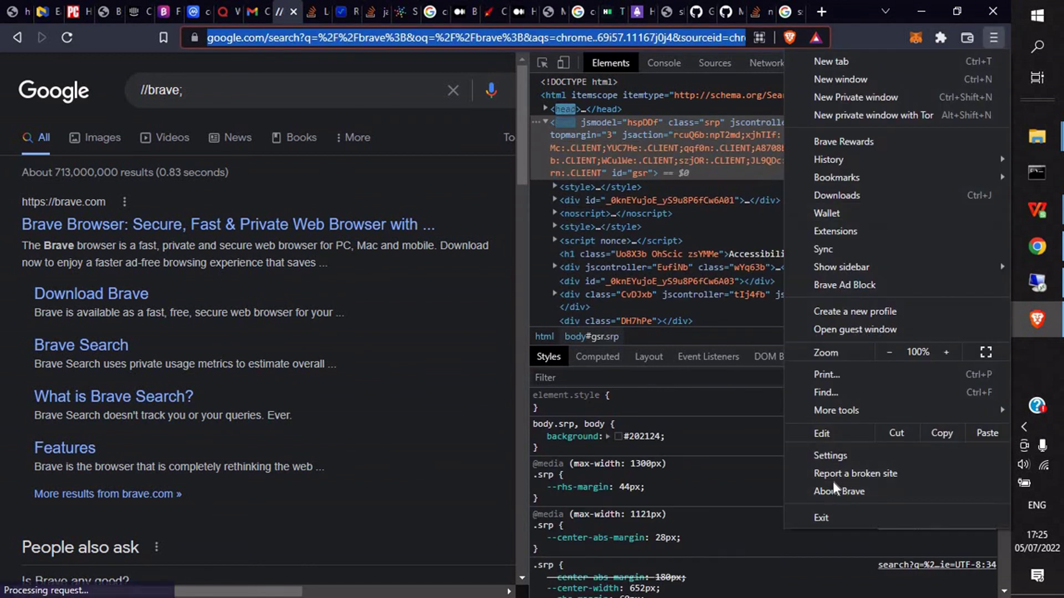
# Step: Open Brave Settings and search the settings for "pass"
pyautogui.click(832, 455)
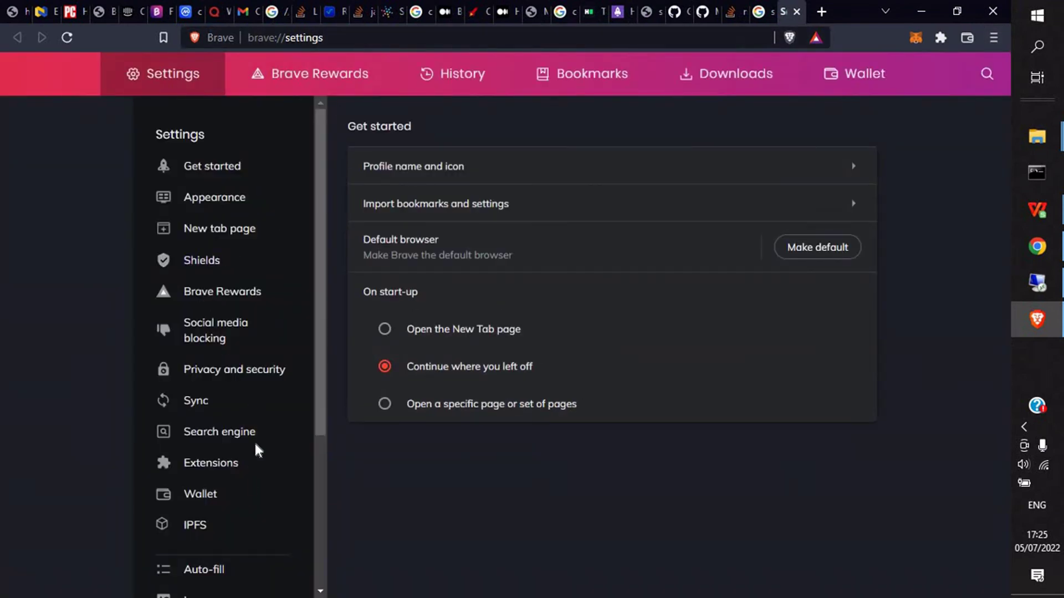
pyautogui.scroll(-3, 249, 454)
pyautogui.click(987, 74)
pyautogui.write('pass')
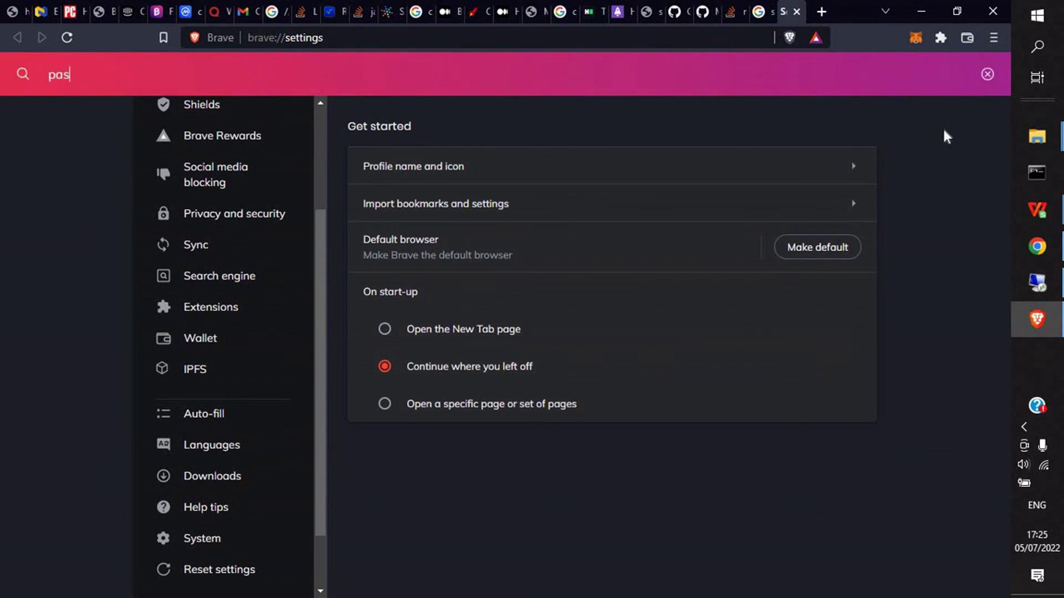